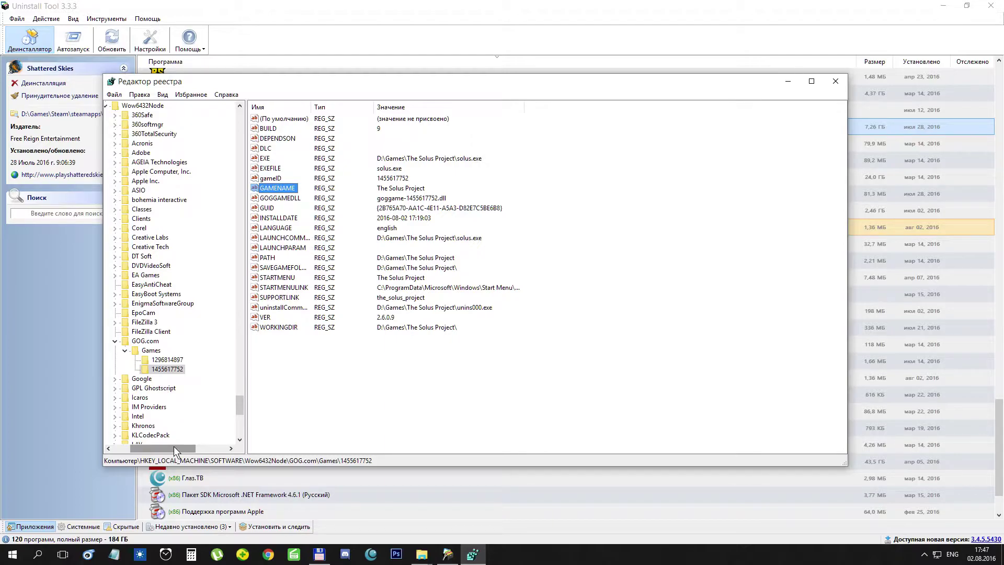
Step: Switch to Uninstall Tool and look through the whole list of installed programs for the game entries
{"action": "left_click", "coordinate": [277, 6]}
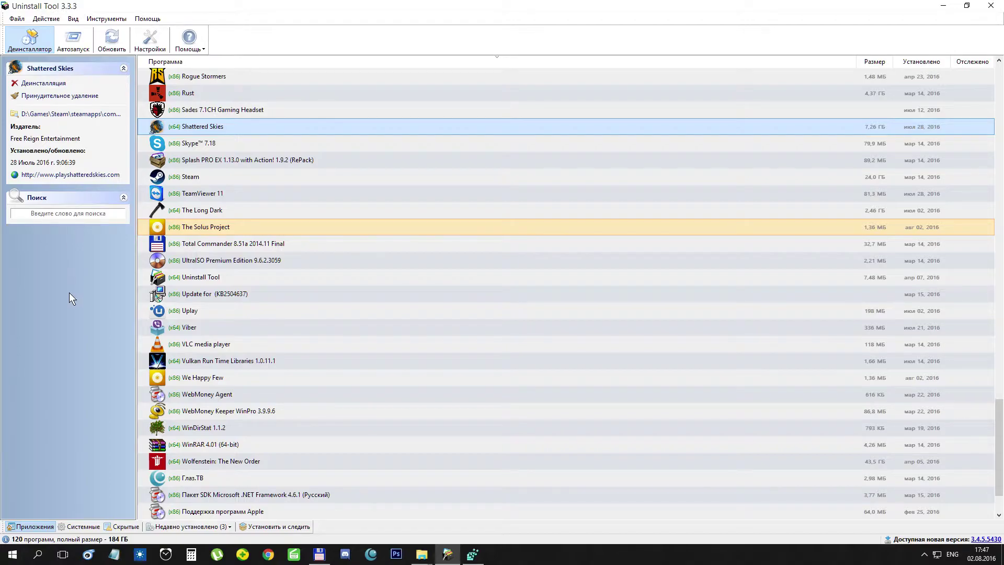
{"action": "scroll", "coordinate": [435, 369], "scroll_direction": "up", "scroll_amount": 15}
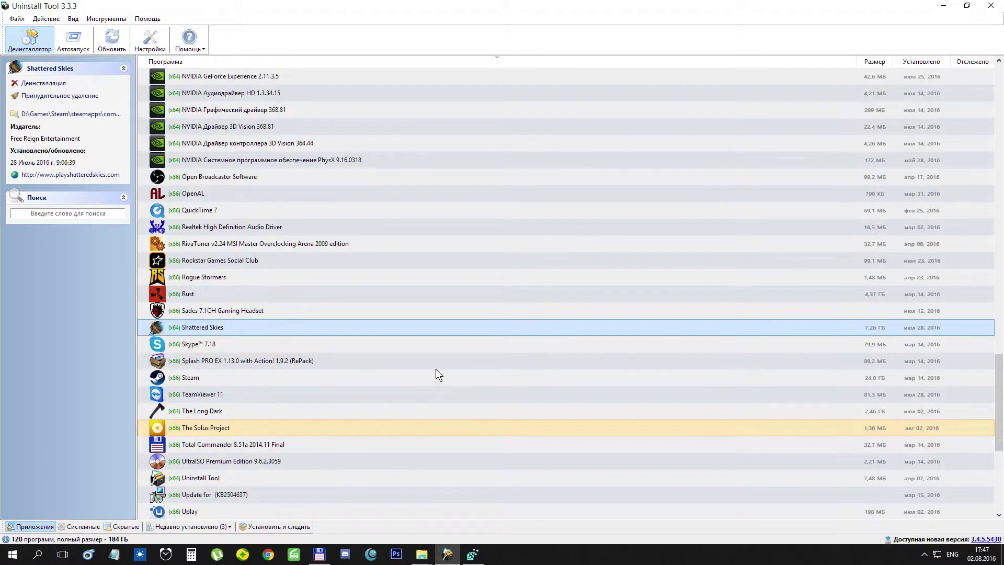
{"action": "scroll", "coordinate": [436, 369], "scroll_direction": "up", "scroll_amount": 10}
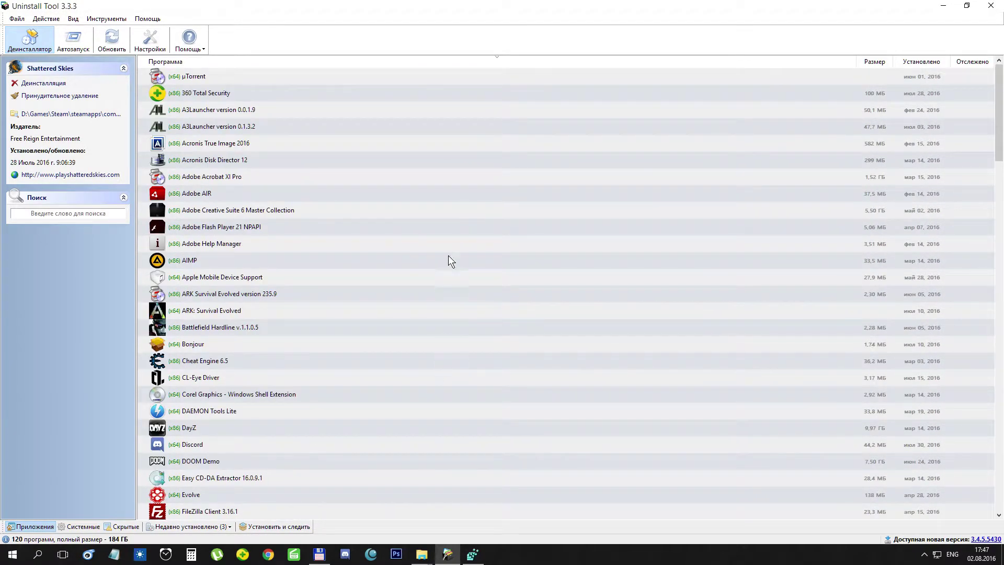
{"action": "scroll", "coordinate": [448, 262], "scroll_direction": "down", "scroll_amount": 6}
{"action": "scroll", "coordinate": [444, 253], "scroll_direction": "down", "scroll_amount": 20}
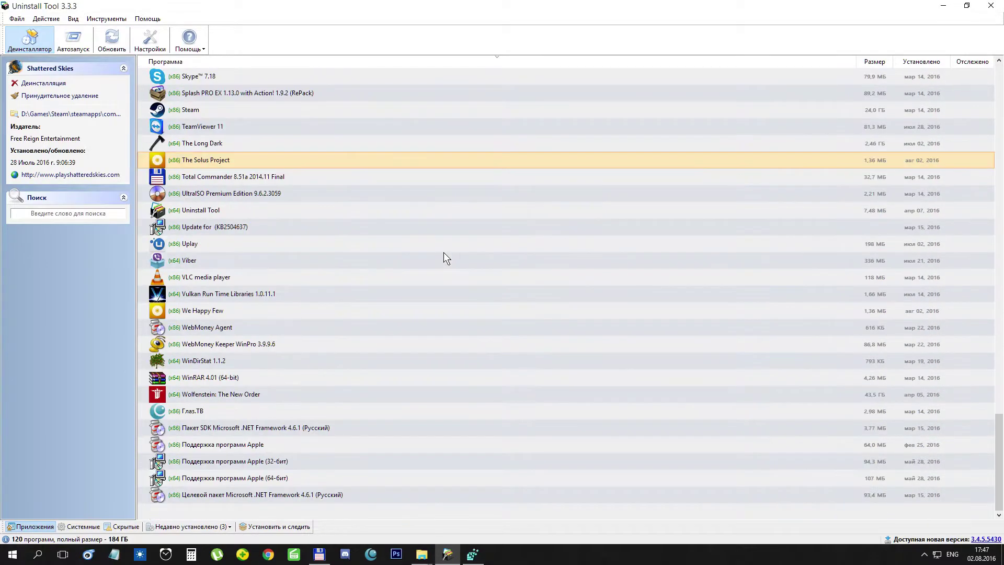
{"action": "scroll", "coordinate": [320, 385], "scroll_direction": "up", "scroll_amount": 12}
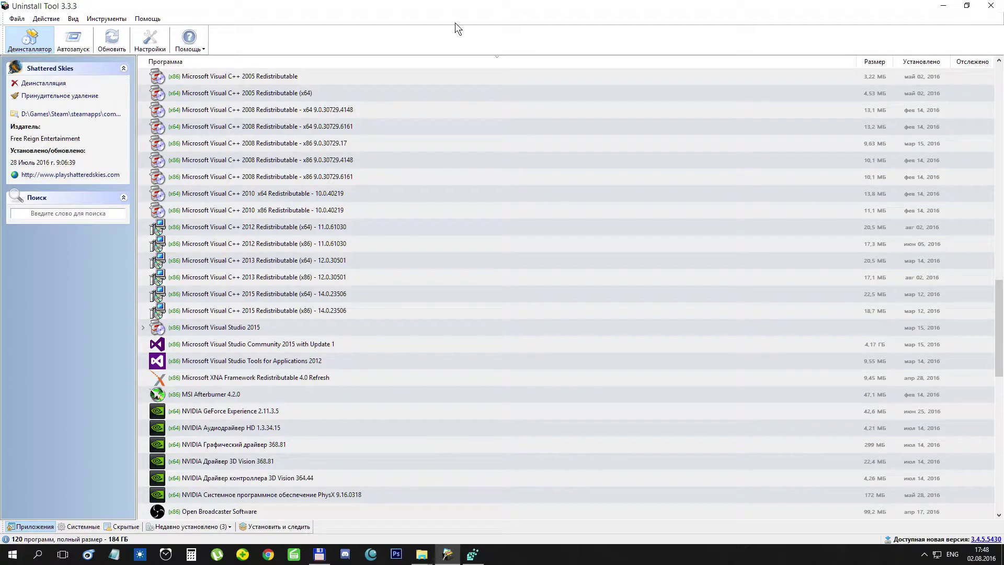
{"action": "scroll", "coordinate": [424, 260], "scroll_direction": "down", "scroll_amount": 5}
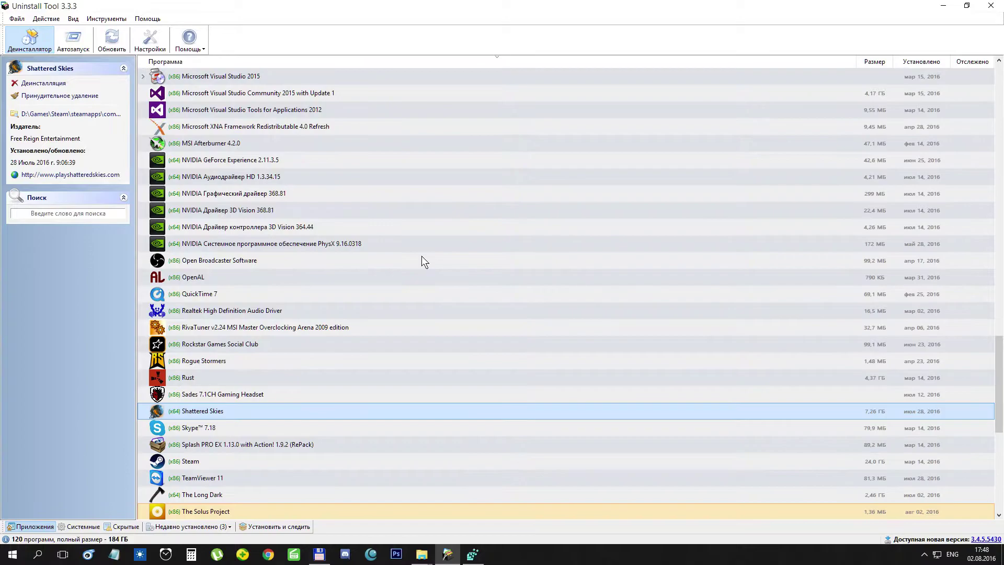
{"action": "scroll", "coordinate": [421, 256], "scroll_direction": "down", "scroll_amount": 5}
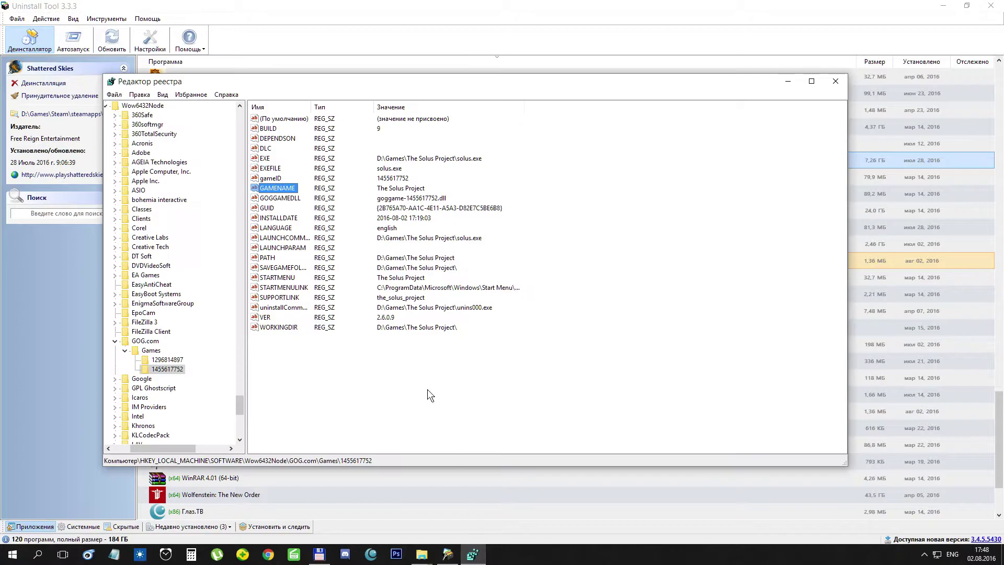
Step: Switch to the Registry Editor, collapse the GOG.com key and fold the tree down to the root hives under Компьютер
{"action": "left_click", "coordinate": [403, 194]}
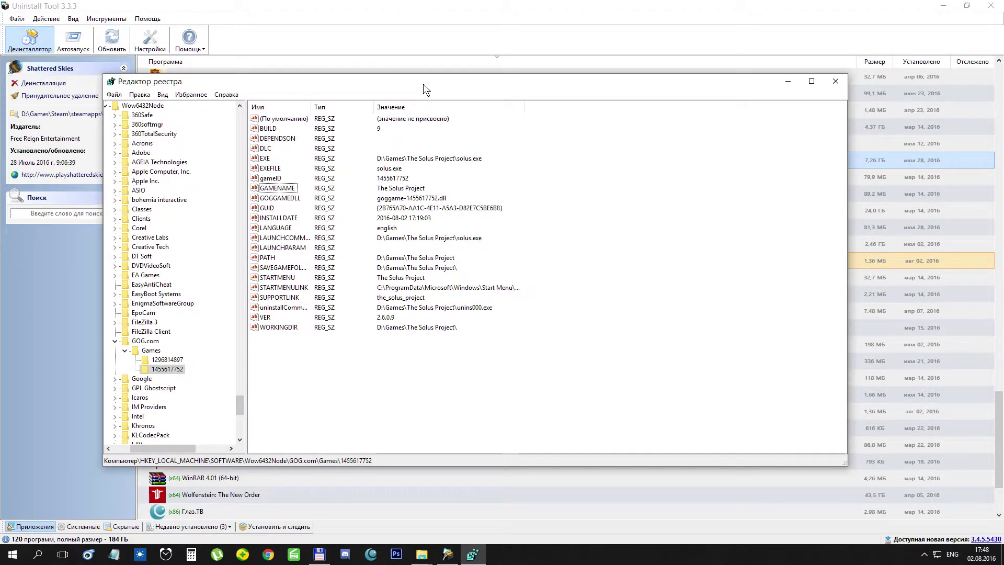
{"action": "left_click_drag", "start_coordinate": [424, 84], "coordinate": [454, 85]}
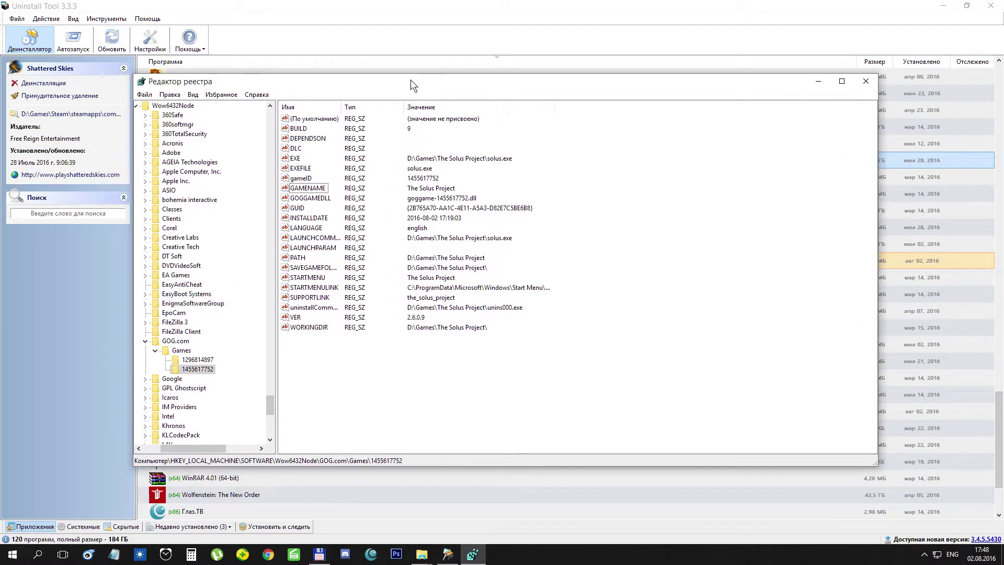
{"action": "left_click", "coordinate": [145, 341]}
{"action": "left_click_drag", "start_coordinate": [185, 449], "coordinate": [169, 449]}
{"action": "left_click_drag", "start_coordinate": [267, 412], "coordinate": [270, 112]}
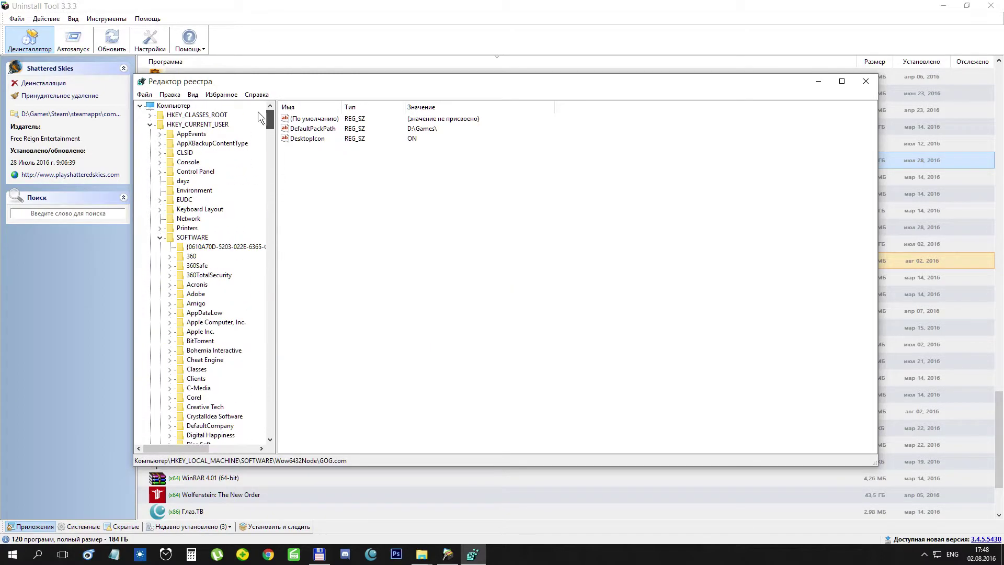
{"action": "left_click", "coordinate": [163, 106]}
{"action": "left_click", "coordinate": [150, 133]}
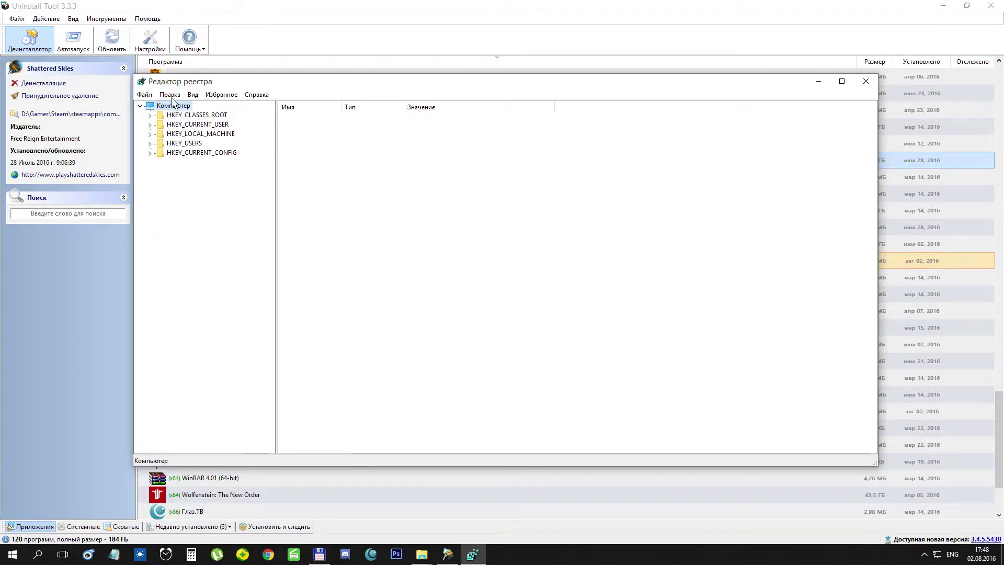
Step: Switch to Uninstall Tool and uninstall The Solus Project, choosing to keep the game saves on disk
{"action": "left_click", "coordinate": [199, 6]}
{"action": "scroll", "coordinate": [277, 337], "scroll_direction": "down", "scroll_amount": 2}
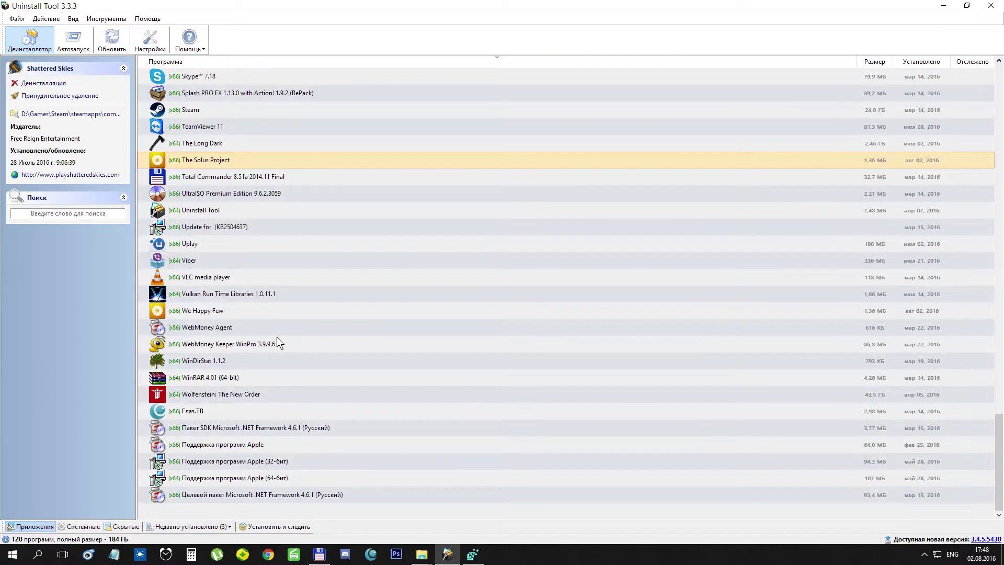
{"action": "scroll", "coordinate": [274, 361], "scroll_direction": "up", "scroll_amount": 6}
{"action": "scroll", "coordinate": [274, 361], "scroll_direction": "up", "scroll_amount": 6}
{"action": "scroll", "coordinate": [274, 361], "scroll_direction": "down", "scroll_amount": 12}
{"action": "double_click", "coordinate": [222, 161]}
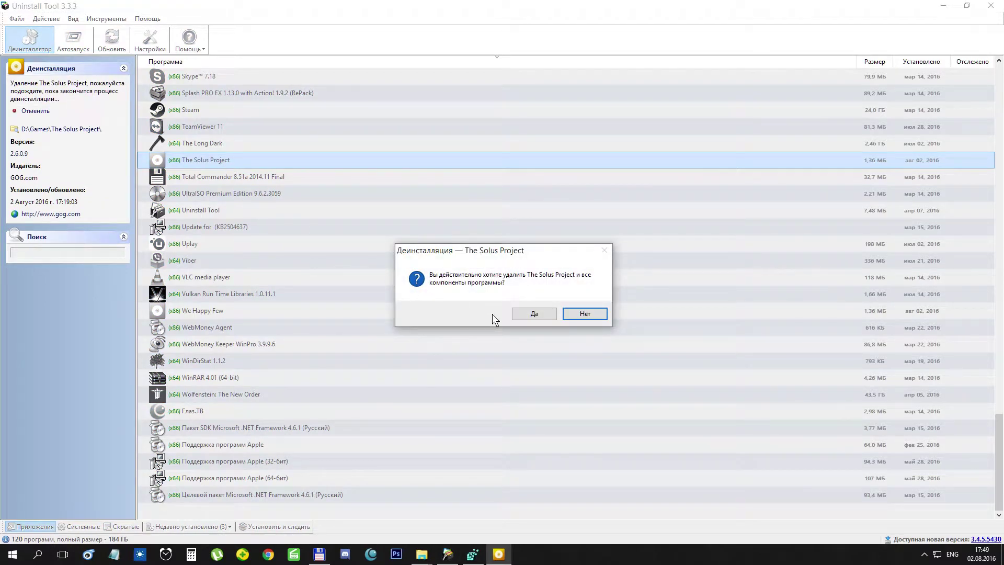
{"action": "left_click", "coordinate": [545, 316]}
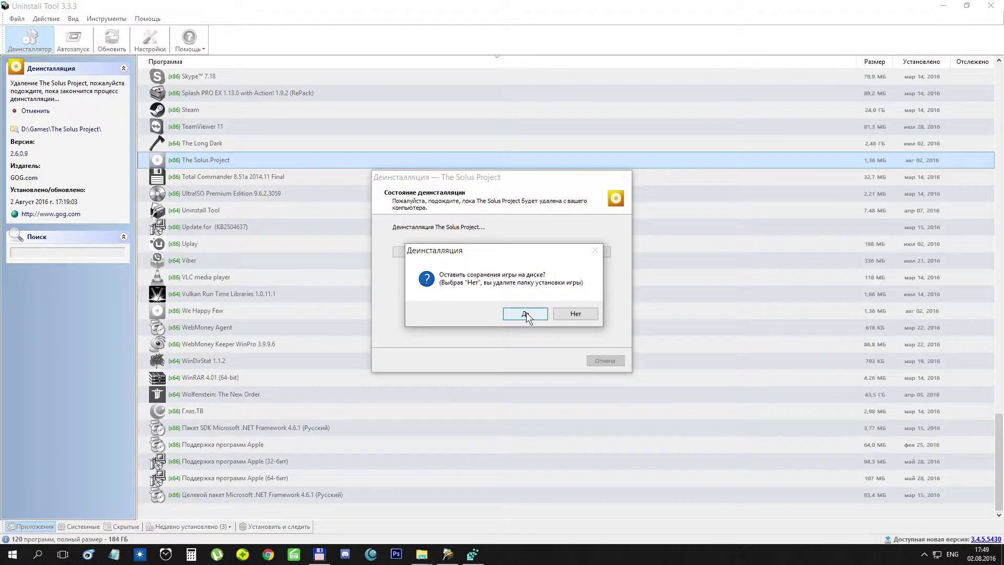
{"action": "left_click", "coordinate": [525, 313]}
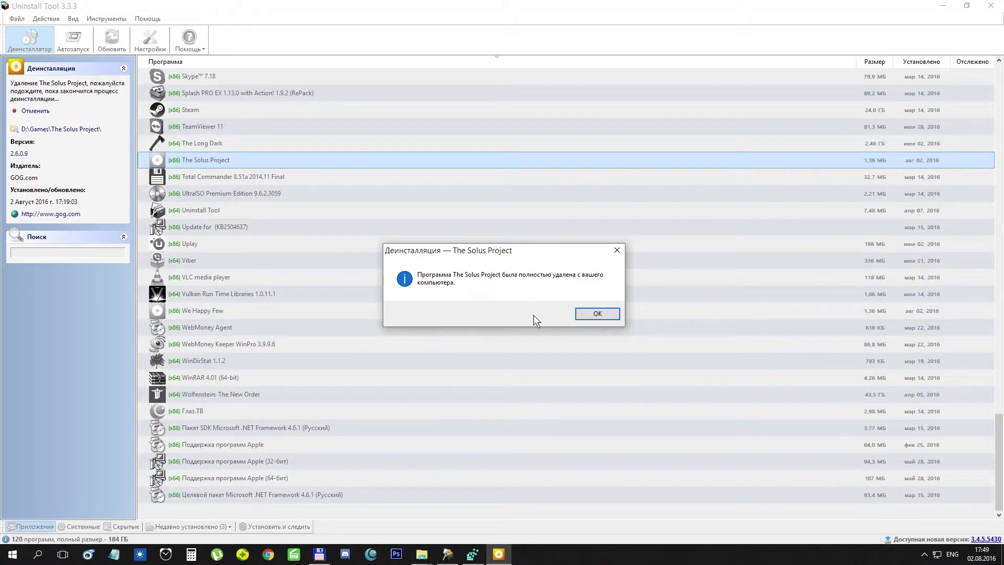
Step: Close the uninstaller and remove the leftover folder D:\Games\The Solus Project\
{"action": "left_click", "coordinate": [593, 314]}
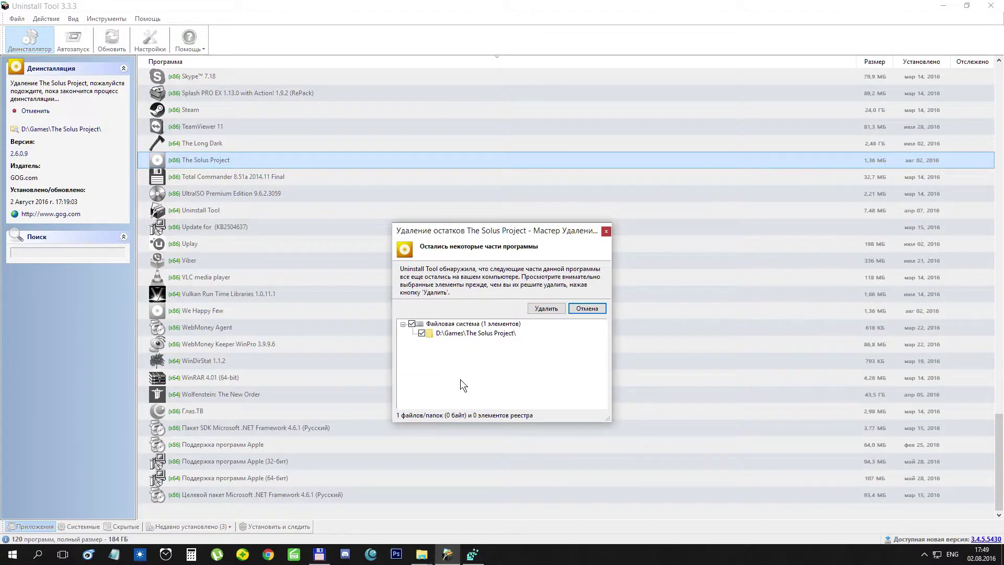
{"action": "left_click", "coordinate": [537, 311]}
{"action": "left_click", "coordinate": [575, 307]}
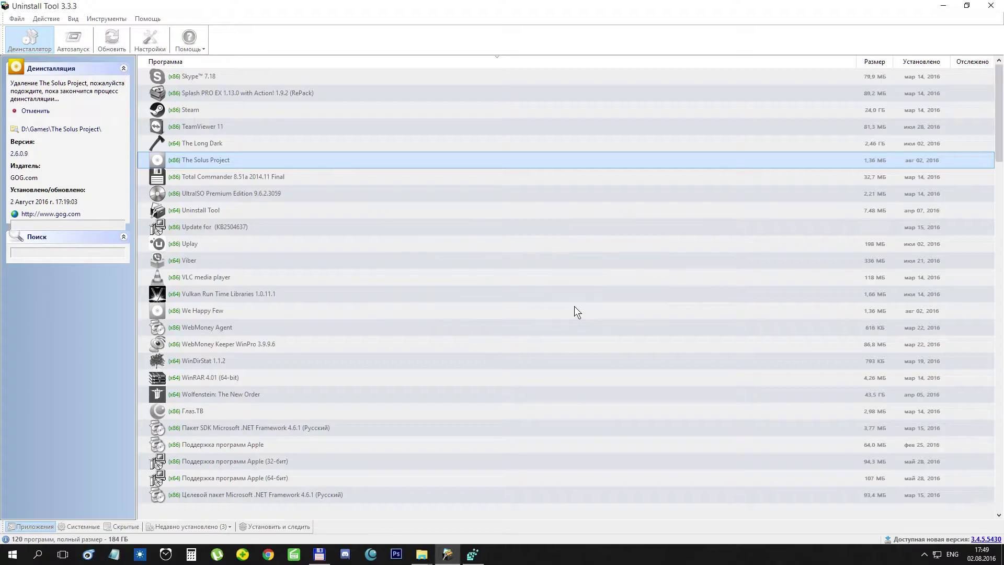
Step: Switch to the Registry Editor and search the whole registry from Компьютер for leftover game entries
{"action": "left_click", "coordinate": [473, 554]}
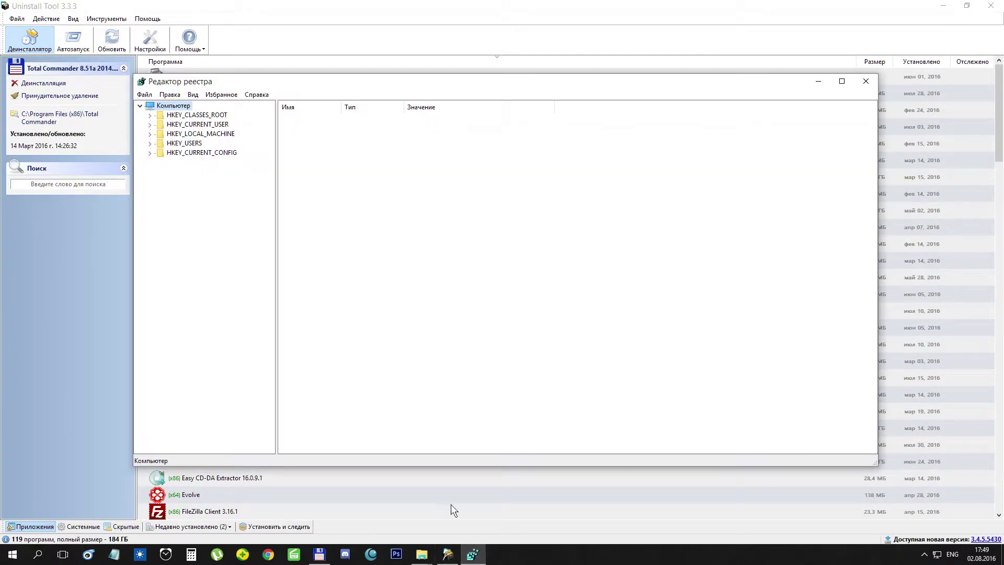
{"action": "left_click", "coordinate": [170, 95]}
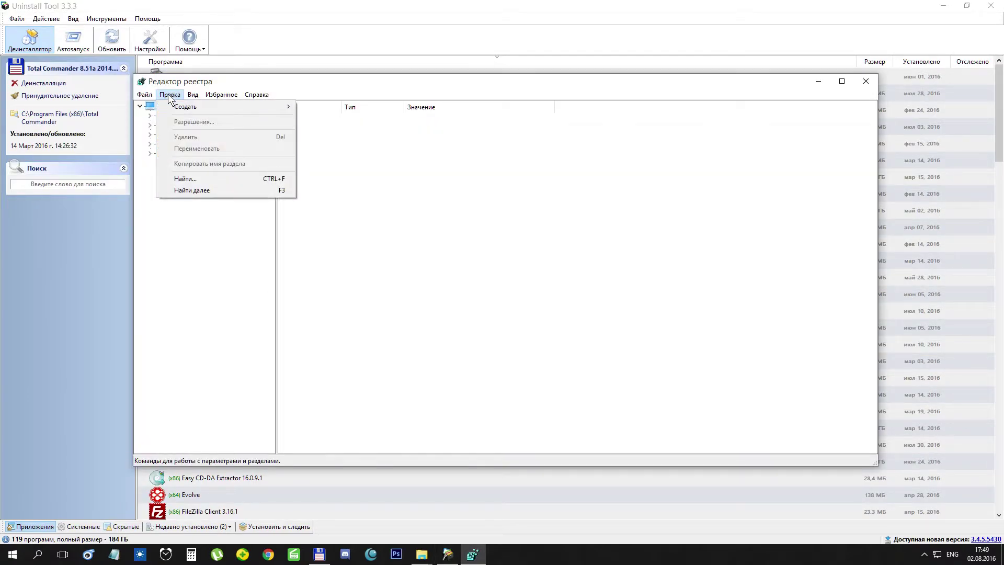
{"action": "left_click", "coordinate": [195, 178]}
{"action": "left_click", "coordinate": [341, 150]}
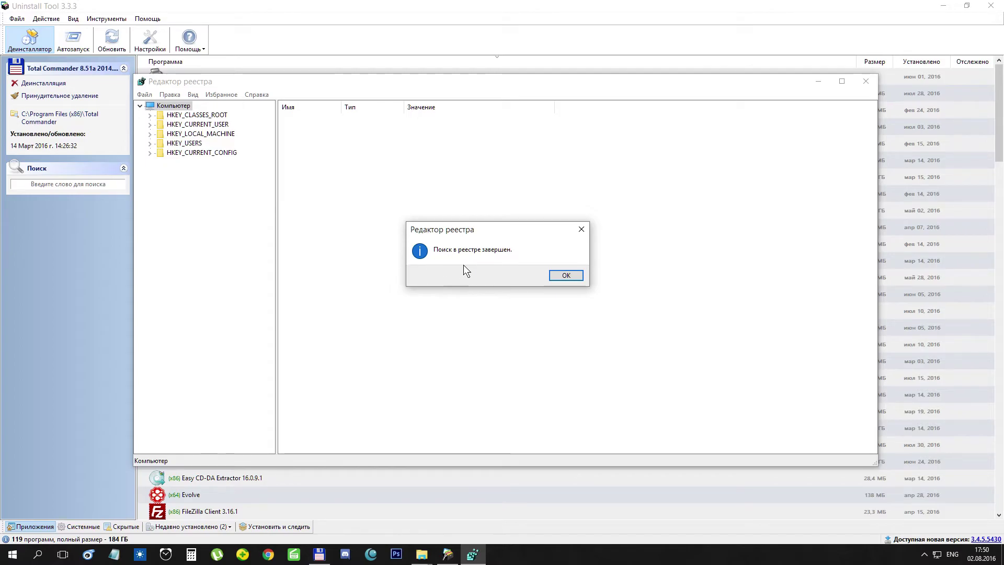
{"action": "left_click", "coordinate": [566, 275]}
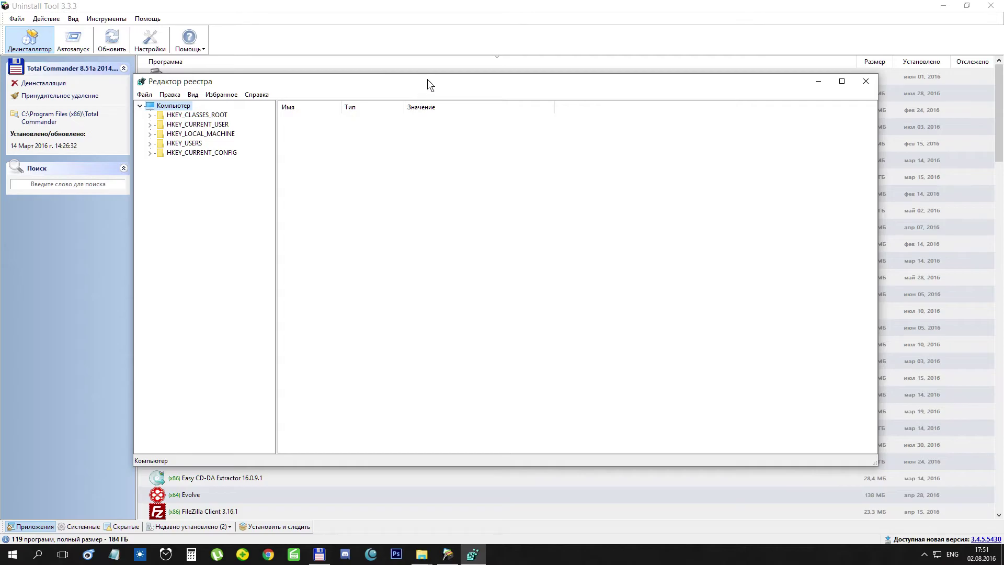
Step: Move the Registry Editor window slightly aside and start another registry search from Компьютер
{"action": "left_click_drag", "start_coordinate": [428, 79], "coordinate": [479, 87]}
{"action": "left_click", "coordinate": [220, 102]}
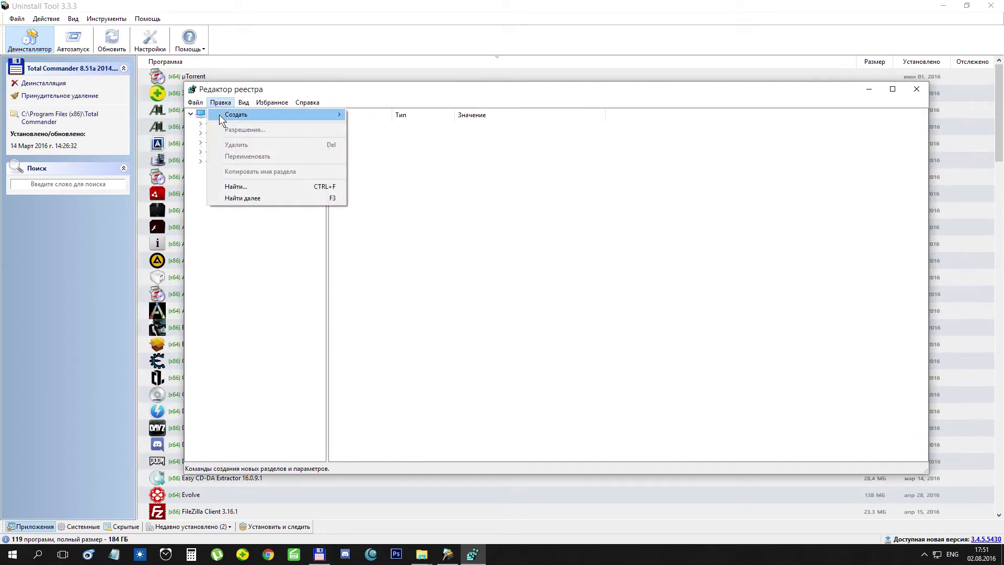
{"action": "left_click", "coordinate": [225, 187]}
{"action": "left_click", "coordinate": [387, 156]}
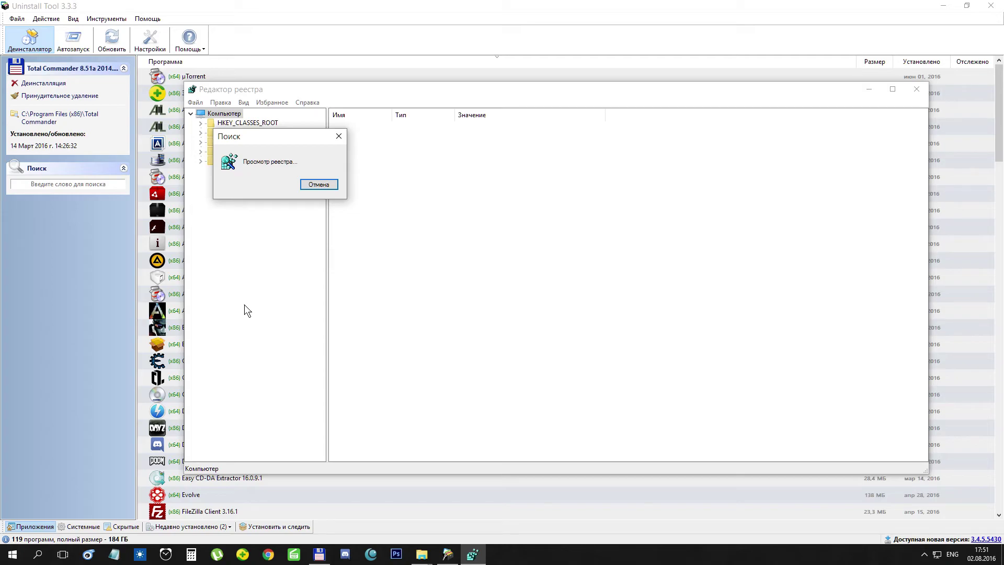
Step: Show the desktop and open the Игры folder to check the game shortcuts, closing it when done
{"action": "left_click", "coordinate": [421, 554]}
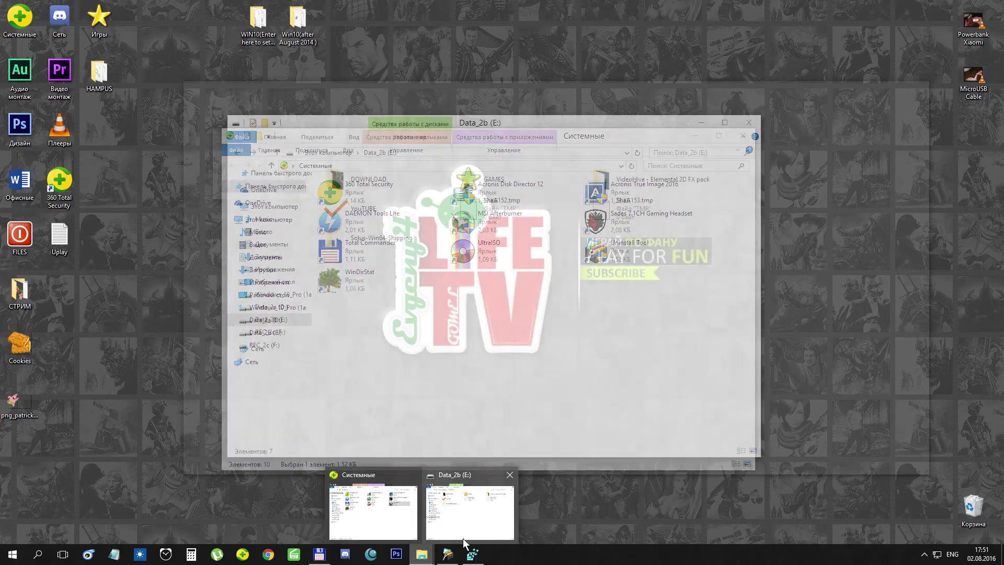
{"action": "right_click", "coordinate": [522, 554]}
{"action": "left_click", "coordinate": [550, 500]}
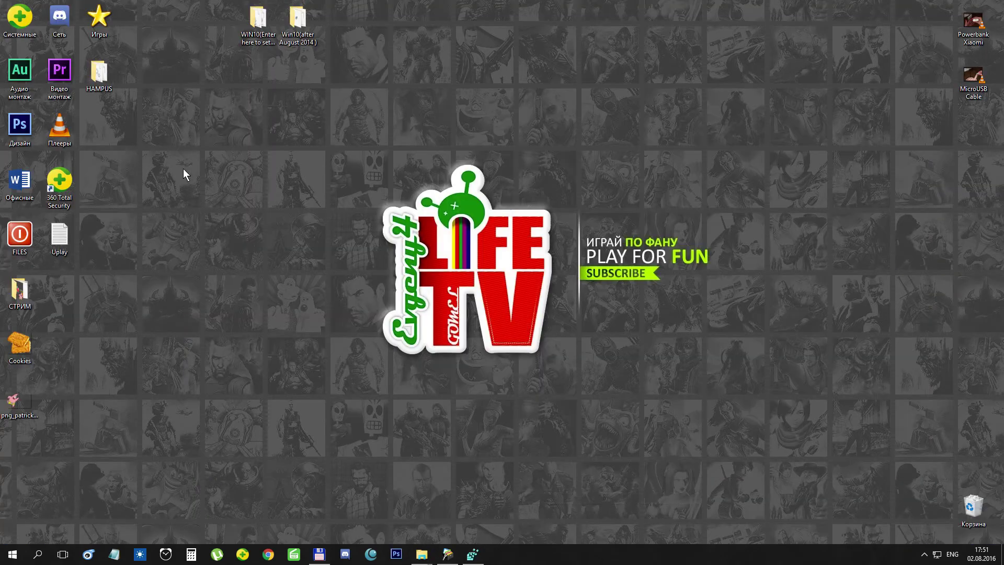
{"action": "double_click", "coordinate": [99, 14]}
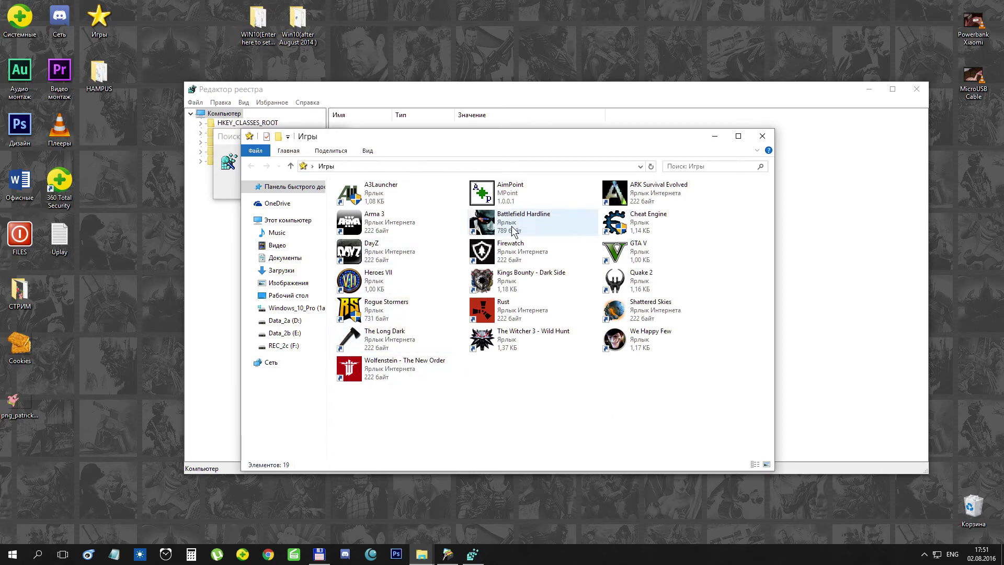
{"action": "left_click", "coordinate": [763, 137]}
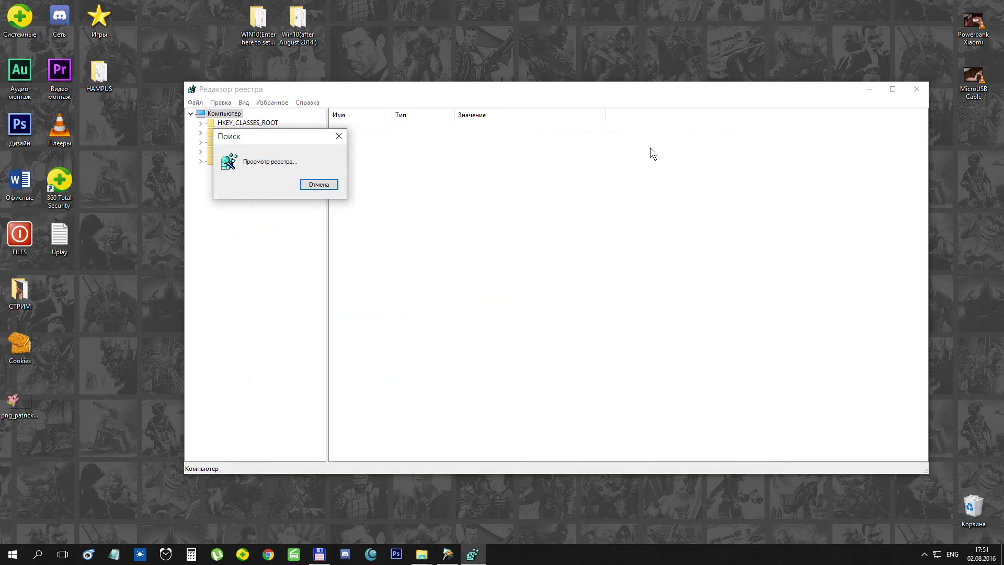
Step: Switch back to Uninstall Tool to examine the installed programs list
{"action": "left_click", "coordinate": [447, 554]}
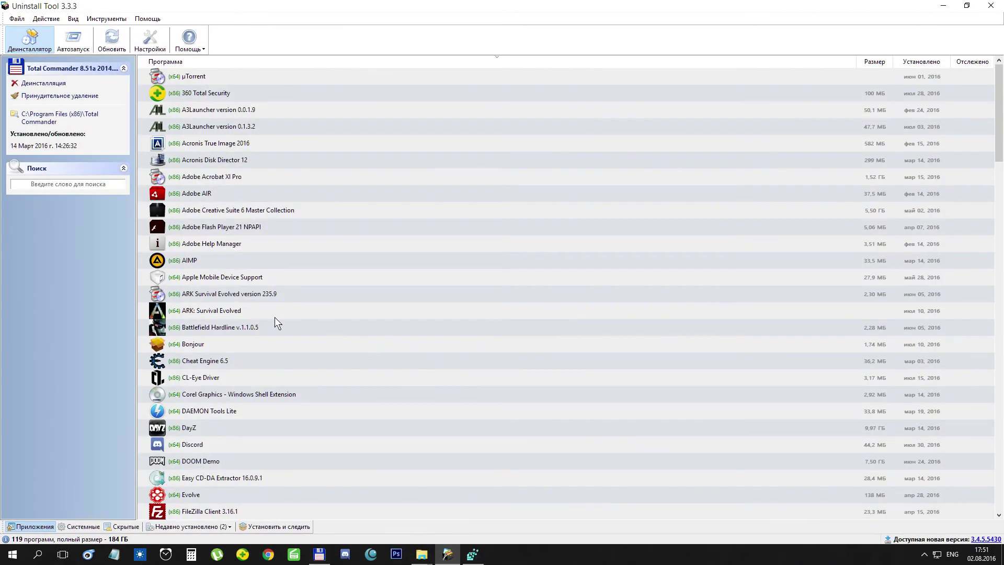